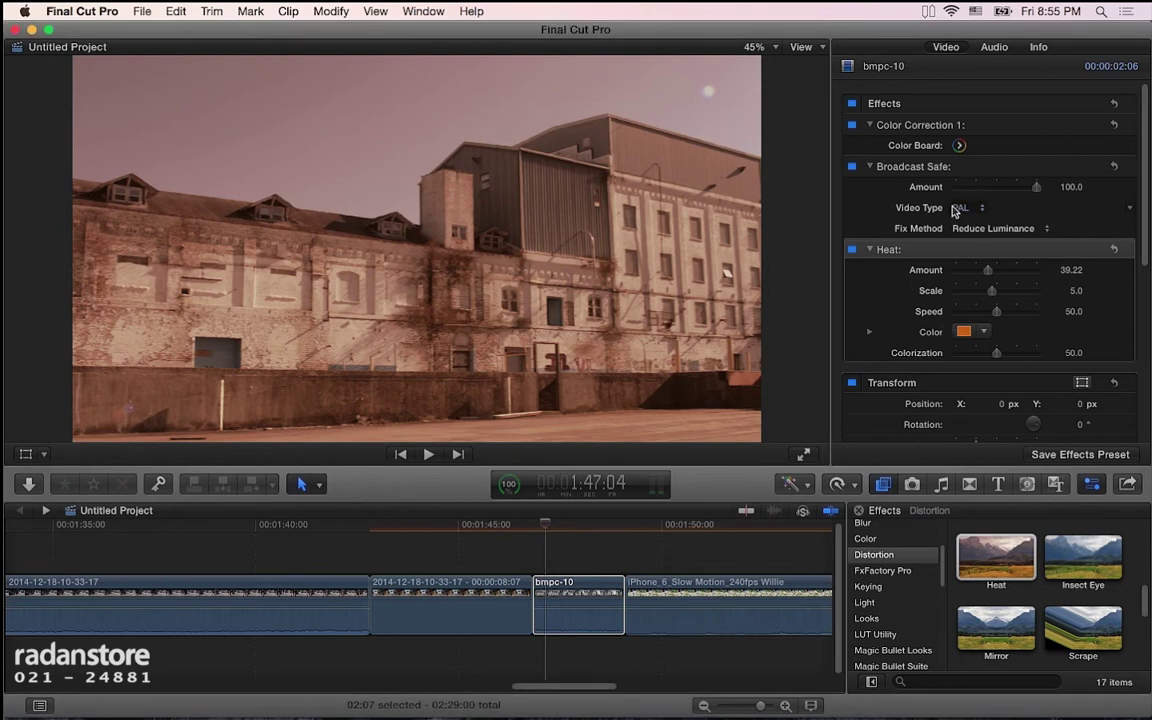
- Collapse Color Correction 1, Broadcast Safe and Heat, then reopen only Broadcast Safe (PAL, Reduce Luminance)
left_click(869, 125)
left_click(869, 146)
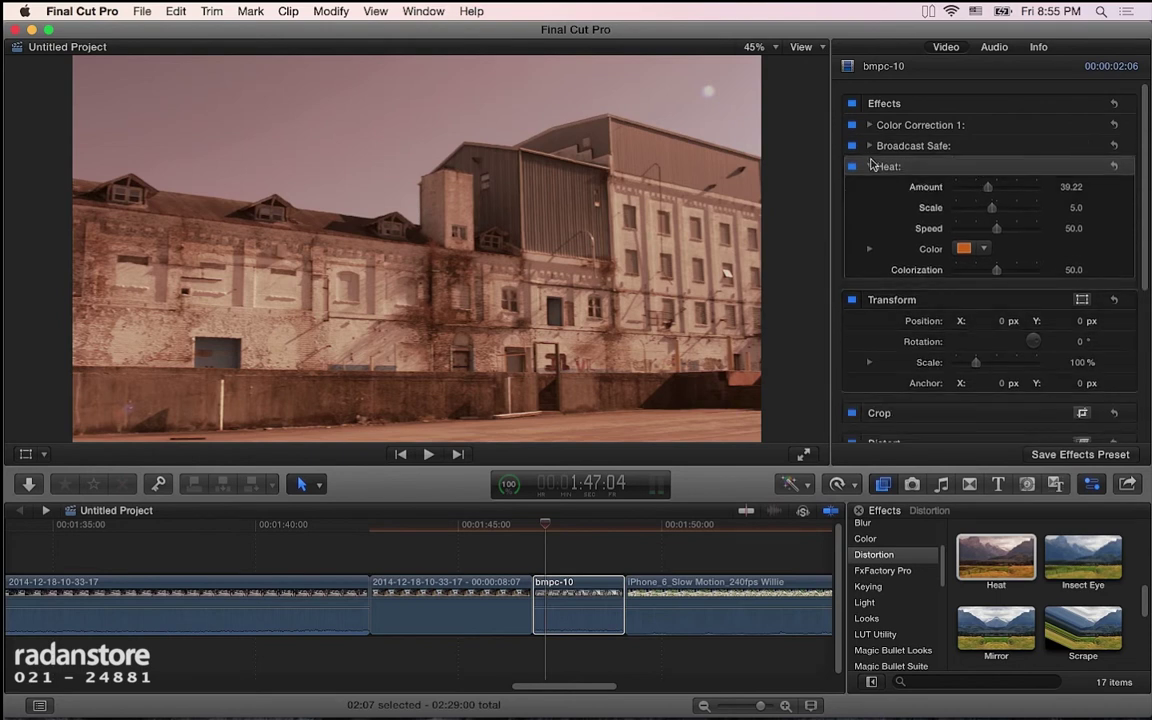
left_click(869, 167)
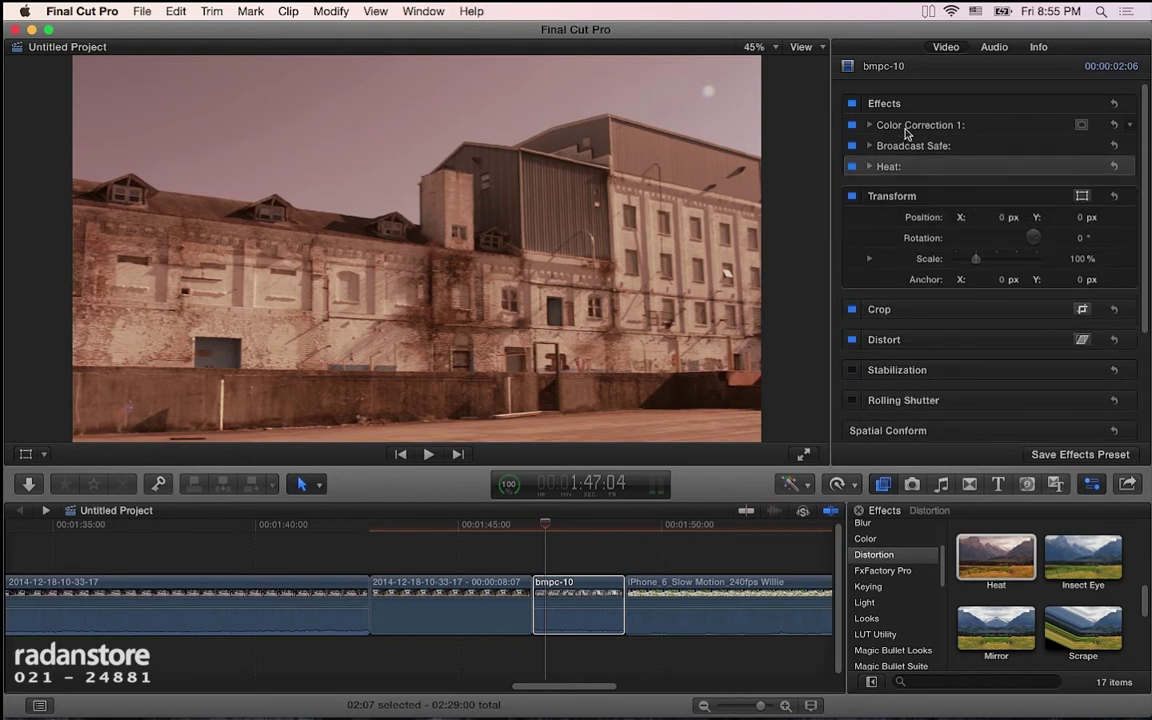
left_click(907, 131, "shift")
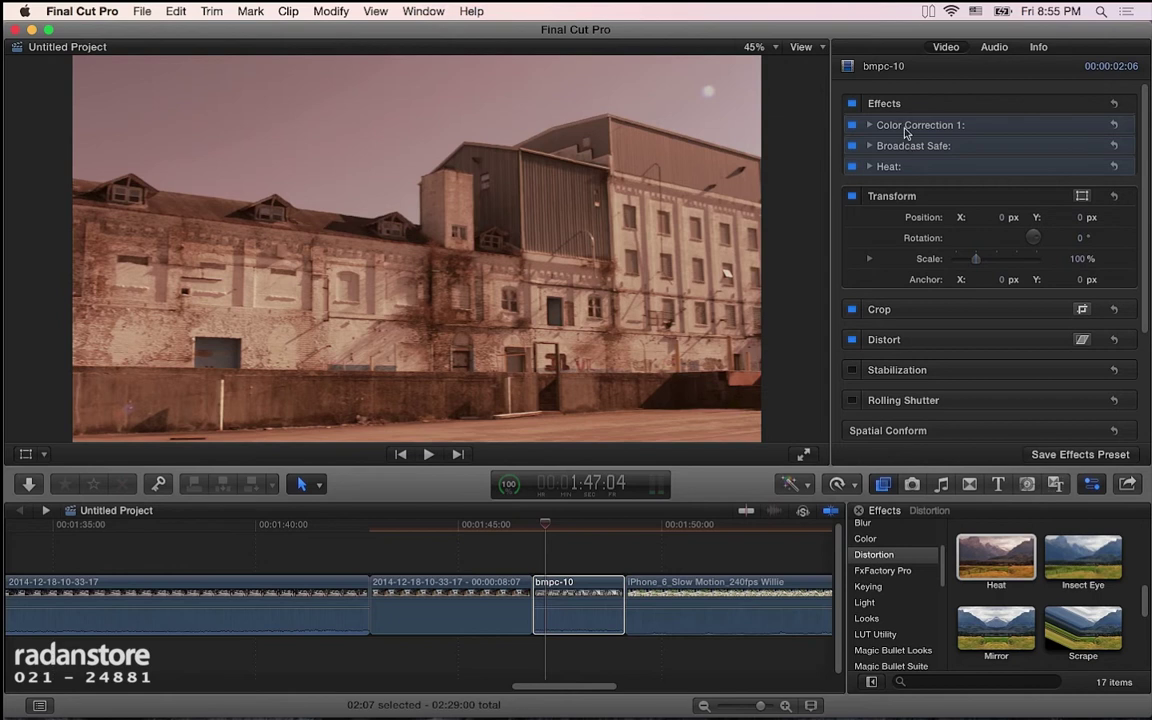
left_click(912, 147)
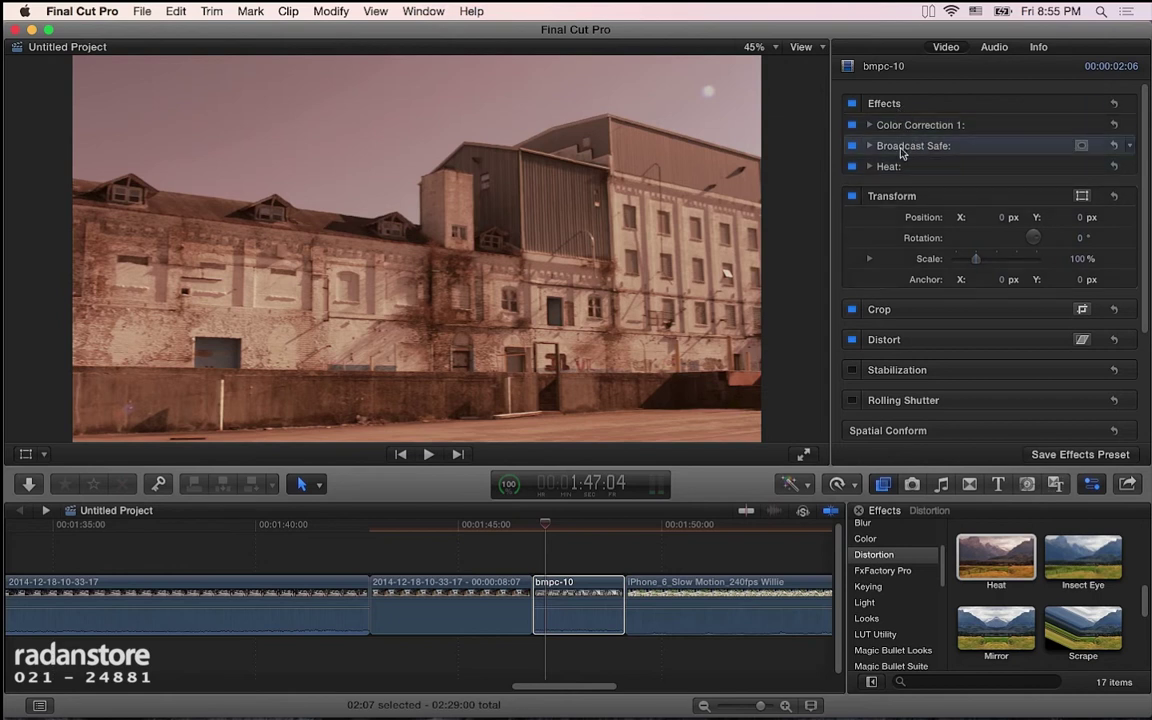
left_click(869, 146)
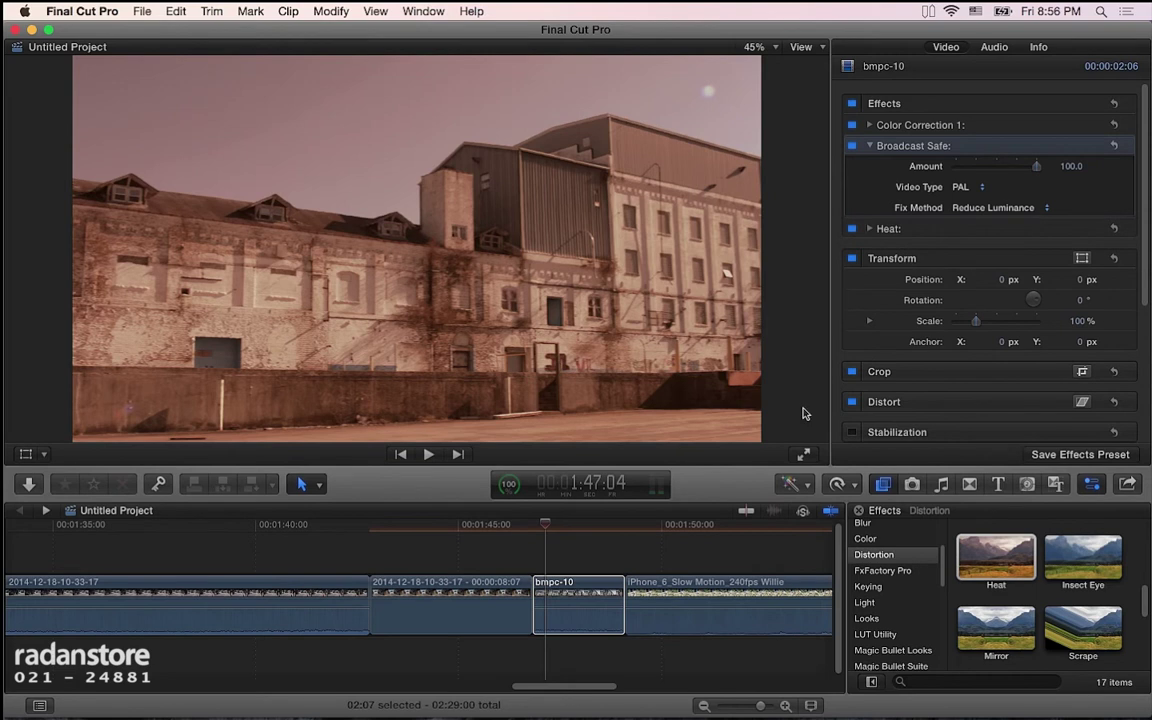
- Reopen the Save Video Effects Preset dialog from the File menu and move it off the viewer
left_click(1080, 454)
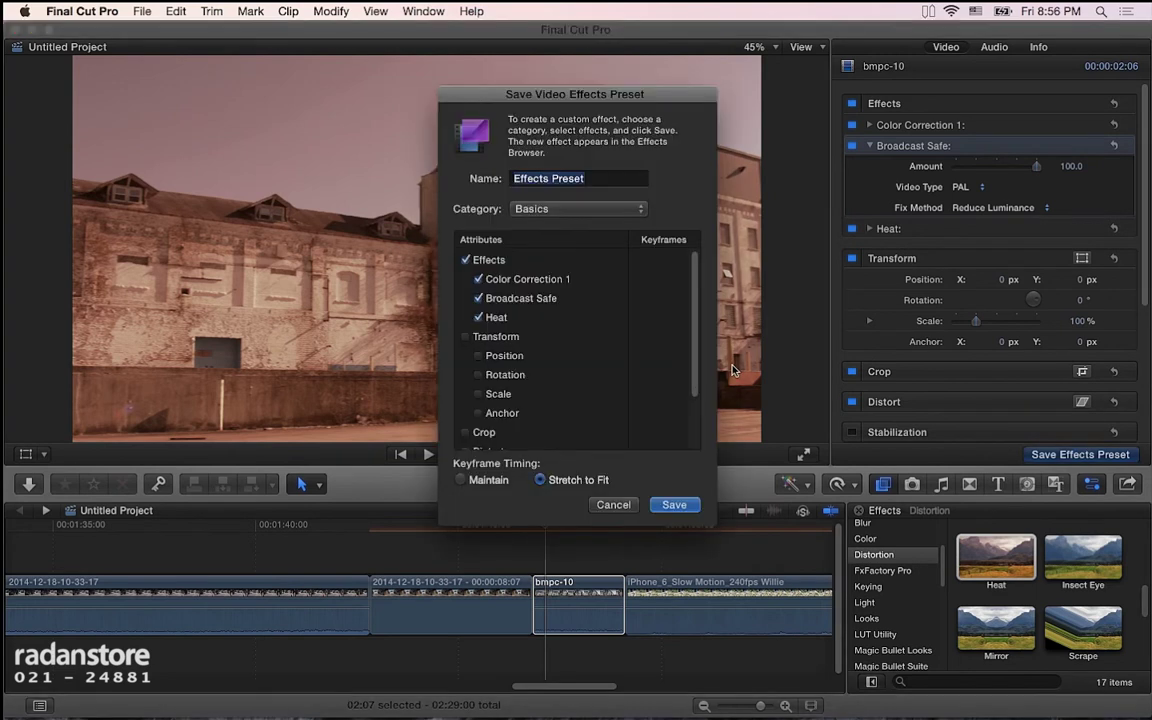
left_click(613, 504)
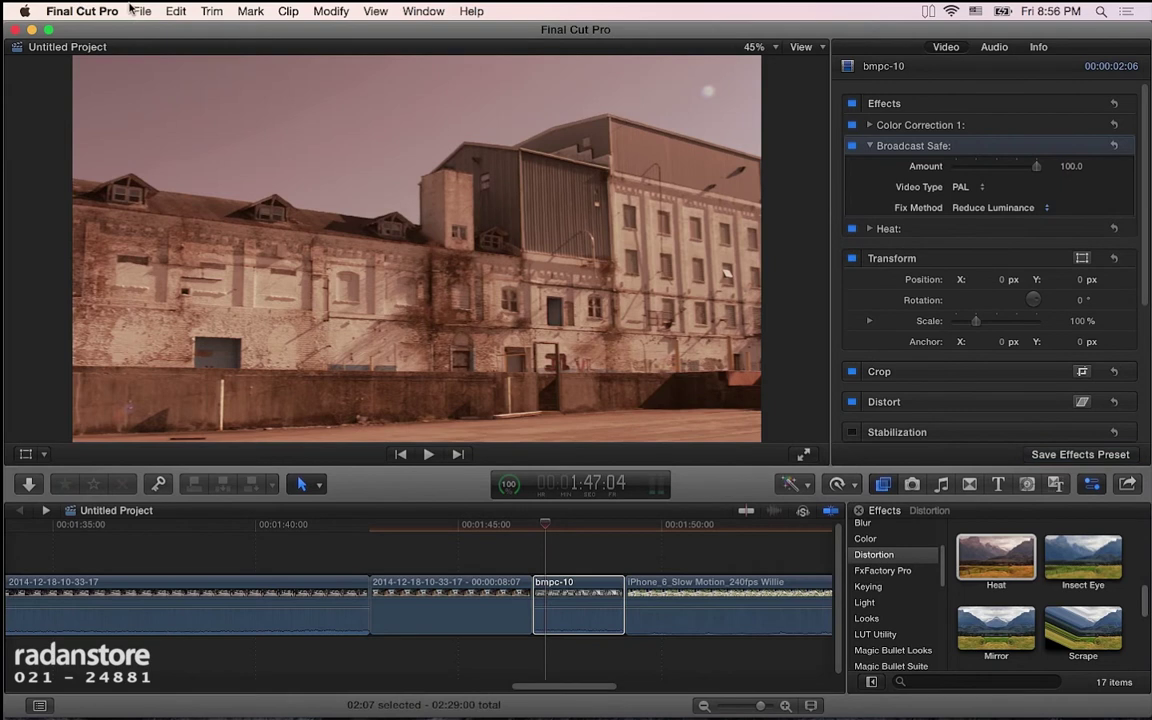
left_click(140, 11)
left_click(210, 208)
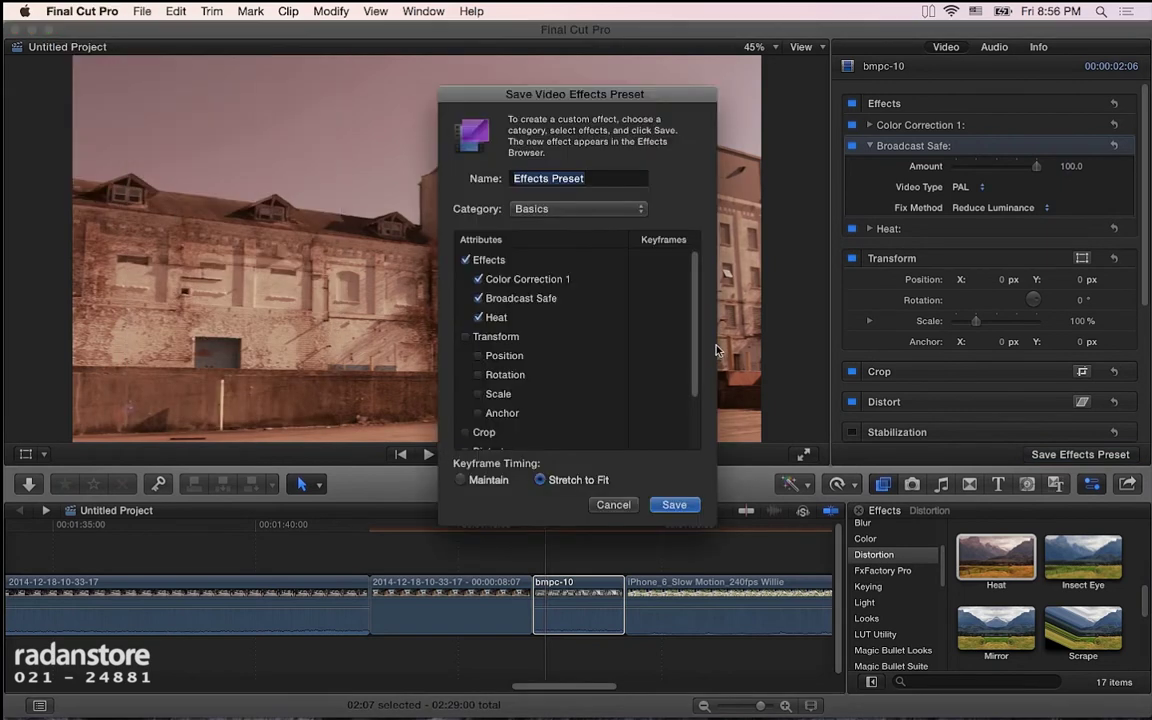
left_click_drag(596, 96, 778, 116)
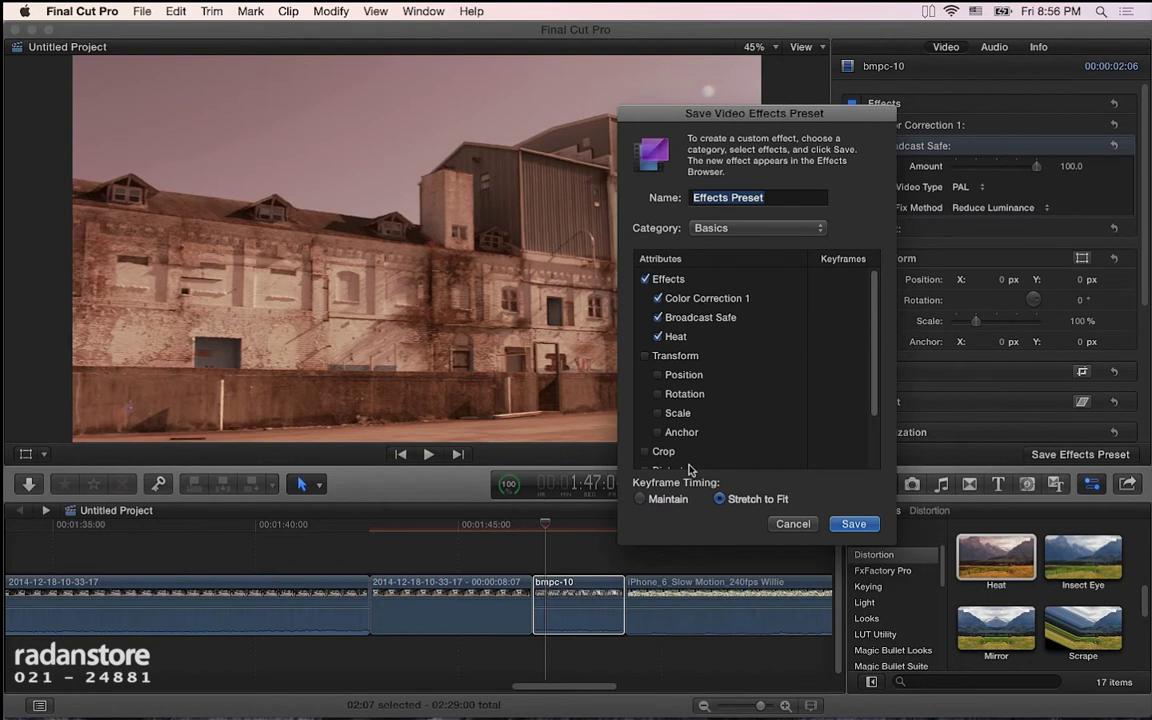
- Review the preset's Attributes list and move the dialog back over the viewer
left_click(180, 11)
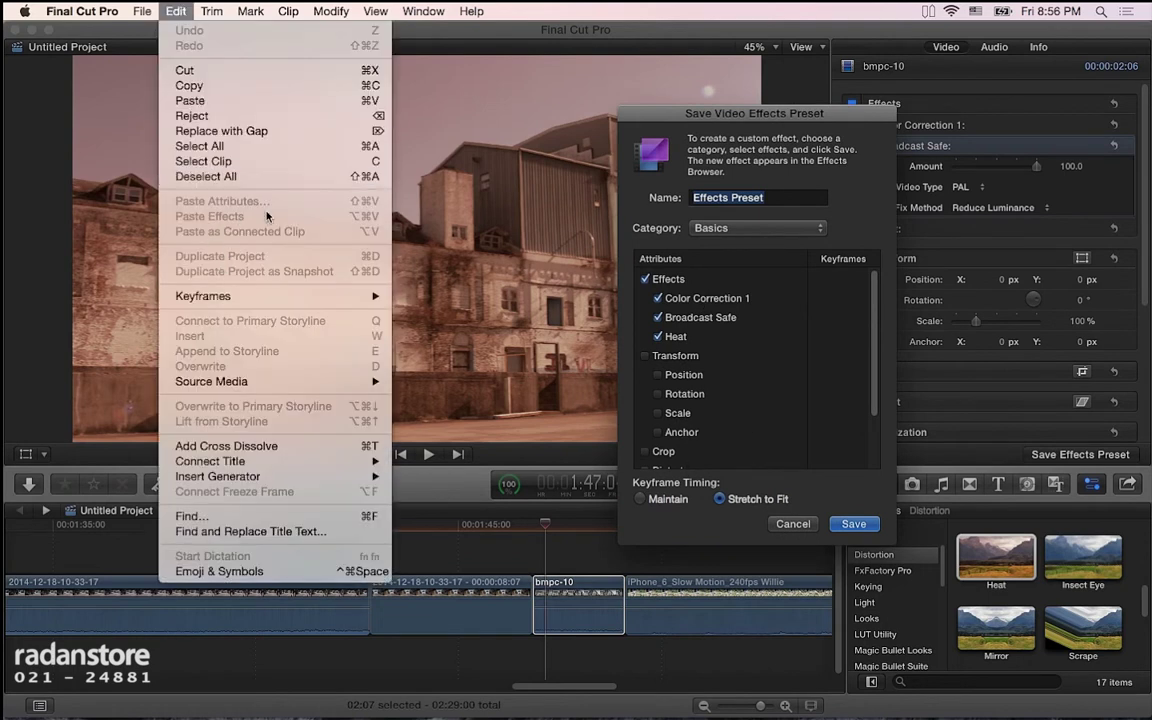
left_click(786, 280)
scroll(786, 280, "down", 1)
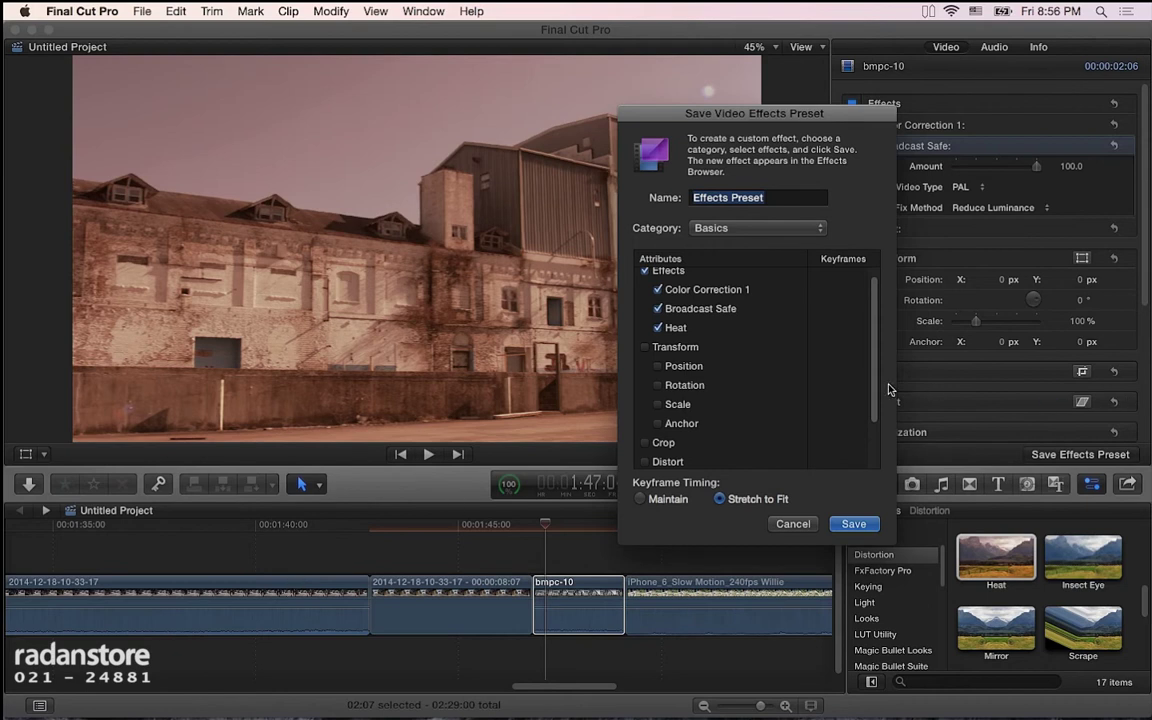
scroll(883, 435, "down", 2)
scroll(875, 400, "up", 3)
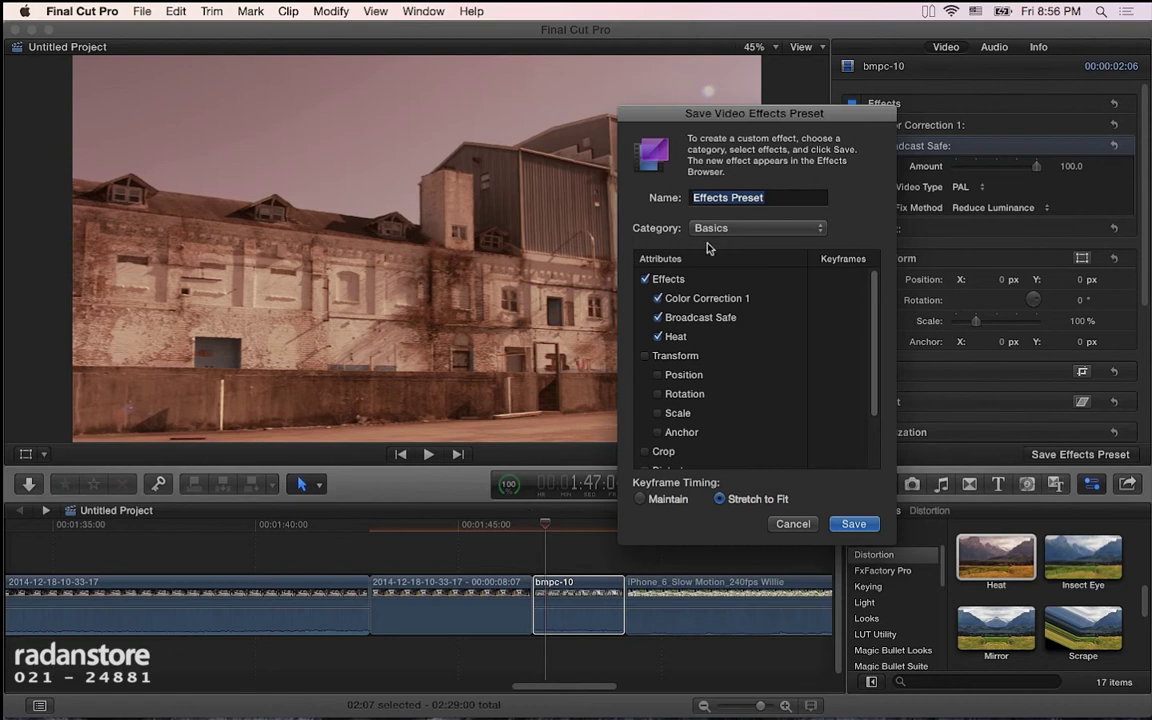
mouse_move(662, 113)
left_mouse_down()
mouse_move(493, 225)
mouse_move(610, 145)
left_mouse_up()
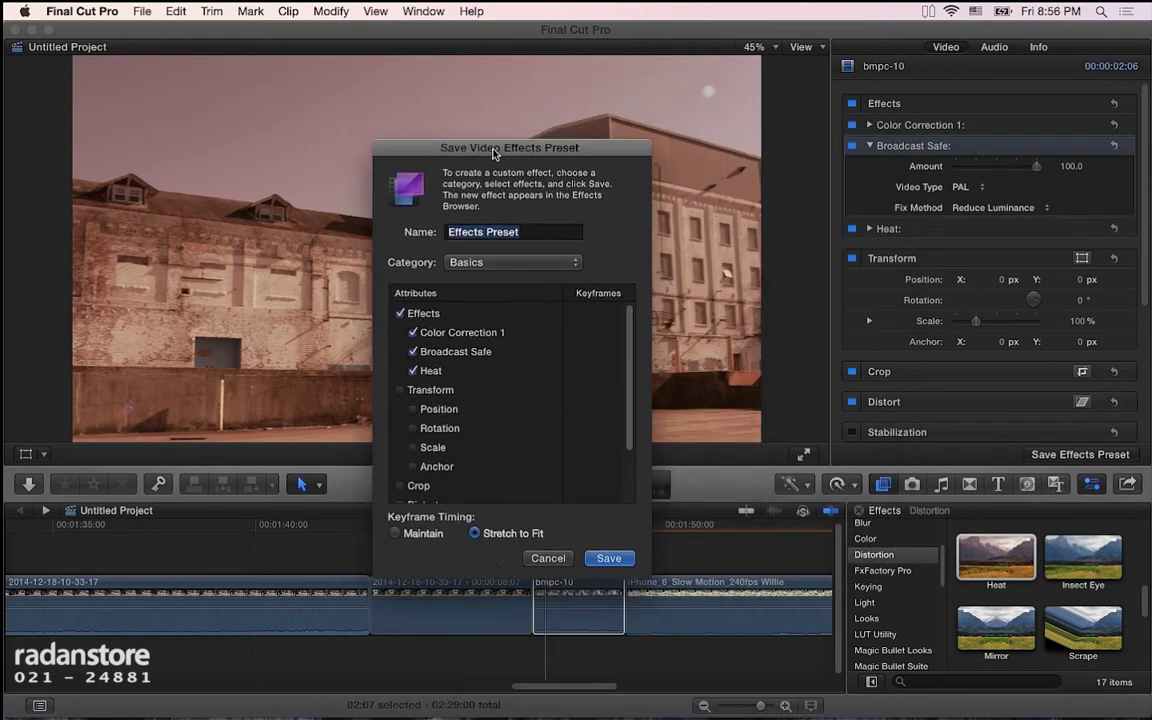
left_click_drag(535, 152, 522, 135)
- Exclude Heat from the preset and name it 'Broadcast standard'
left_click(525, 362)
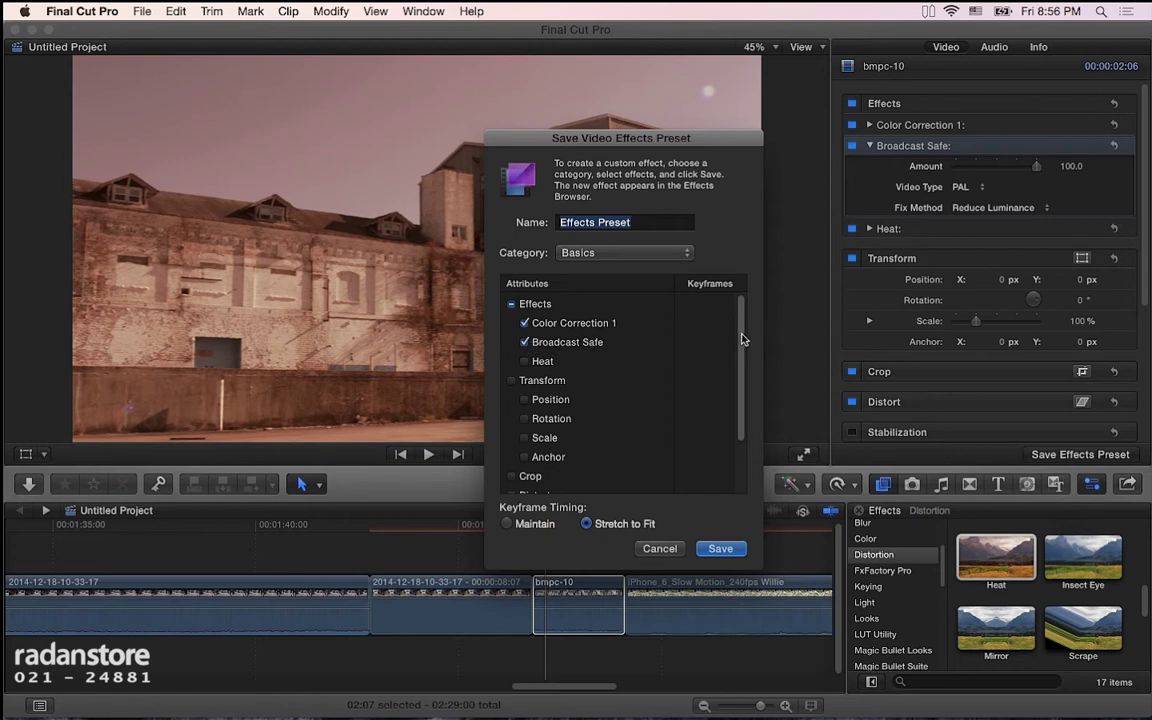
type("Broad")
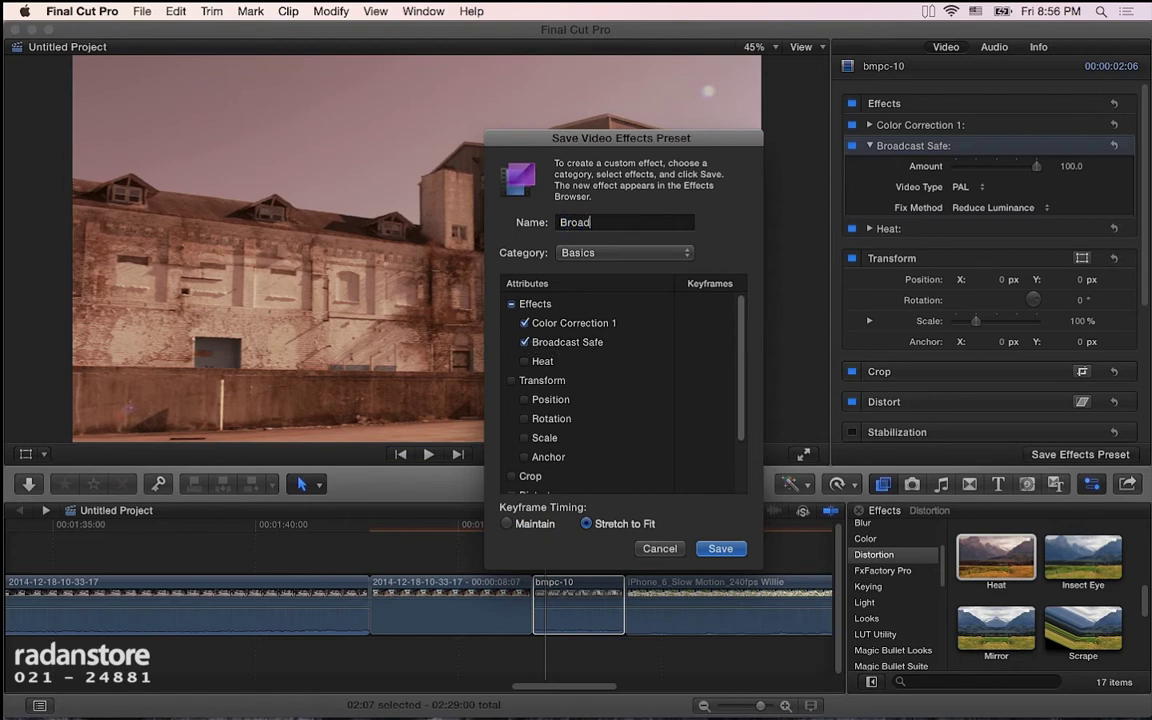
type("nd")
key("BackSpace")
key("BackSpace")
key("BackSpace")
type("dar")
- Check the preset settings and open the Category list
scroll(741, 372, "down", 3)
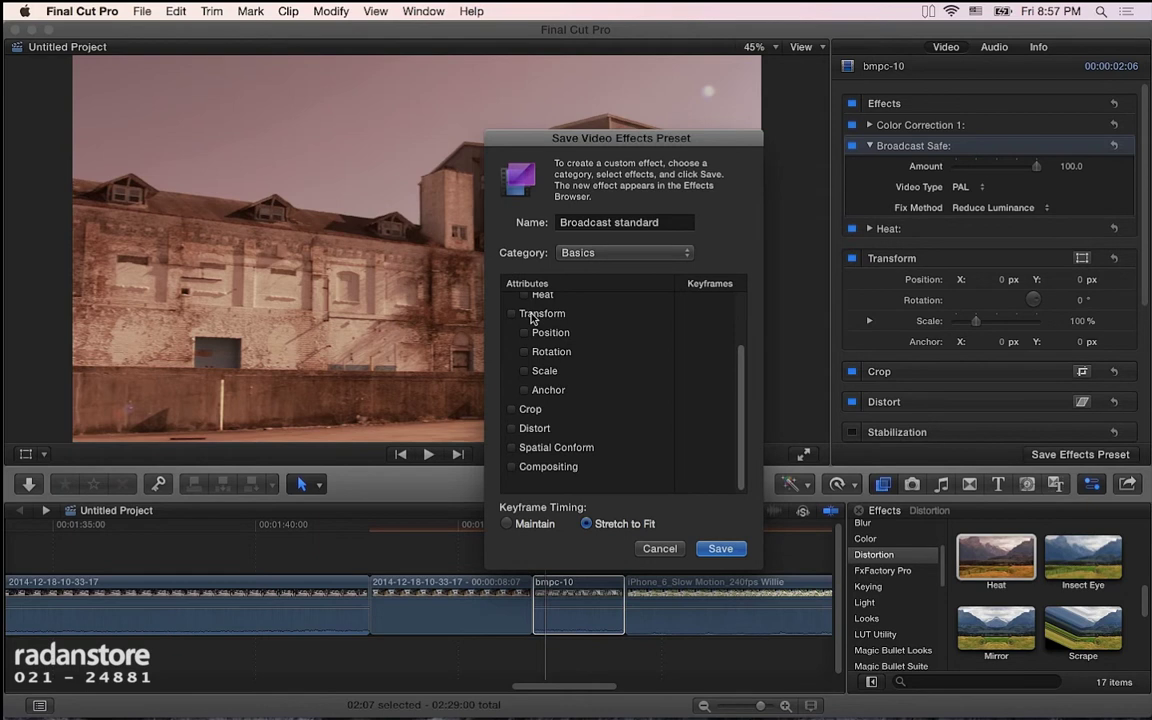
scroll(726, 368, "up", 3)
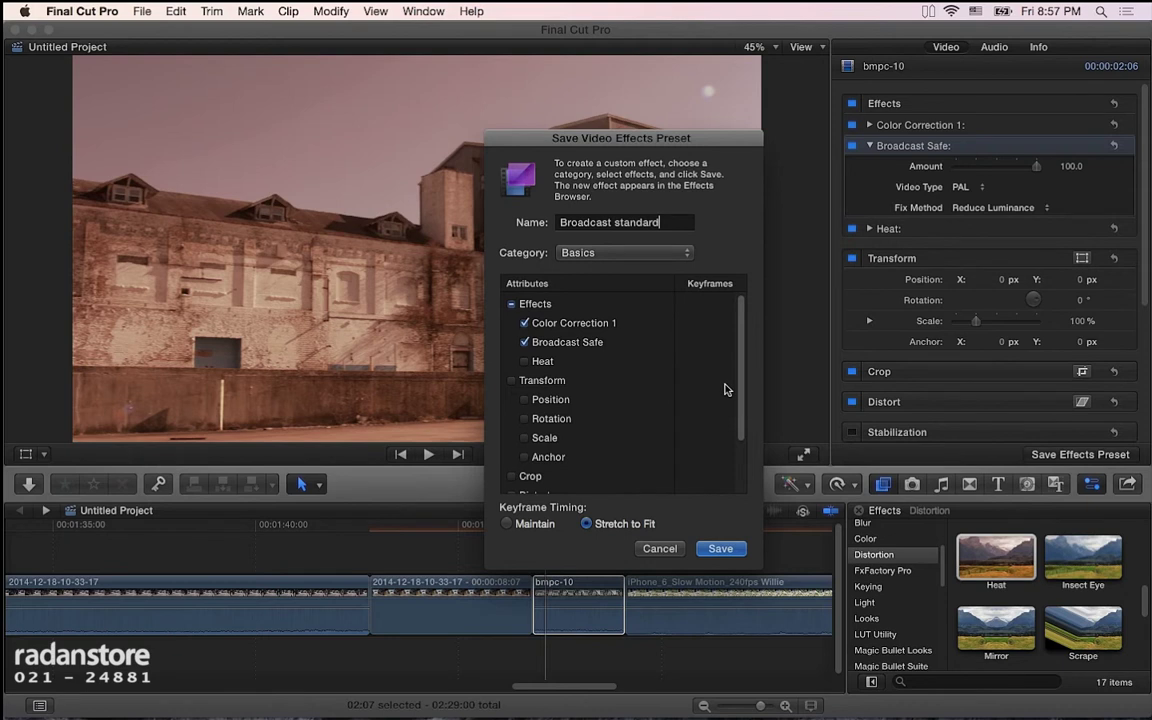
left_click(603, 256)
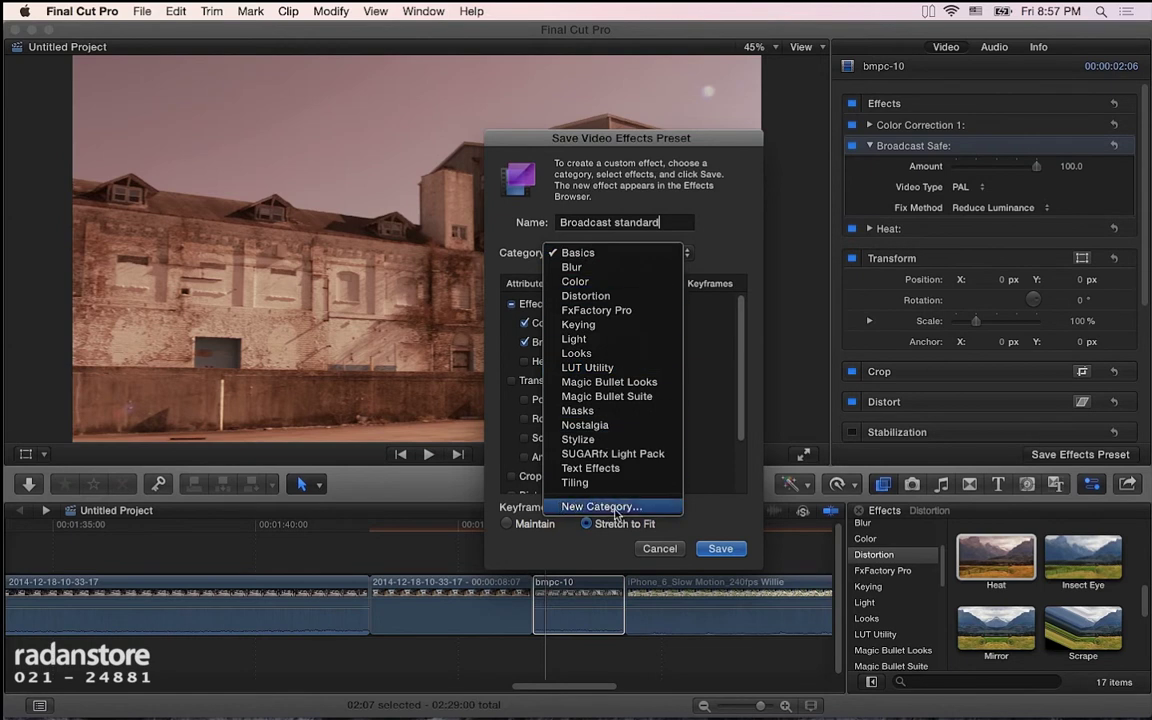
- Create a new preset category named RadanStore
left_click(615, 513)
type("Rada")
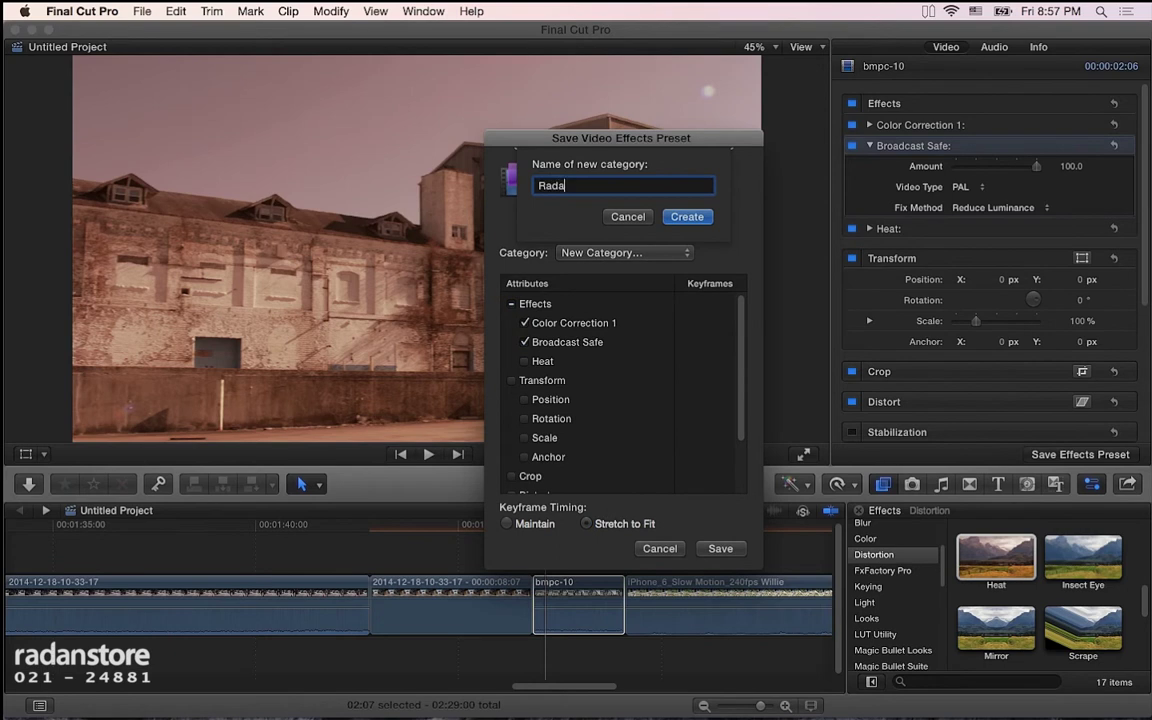
type("nStore")
left_click(687, 216)
- Save the Broadcast standard preset into the RadanStore category
left_click(728, 553)
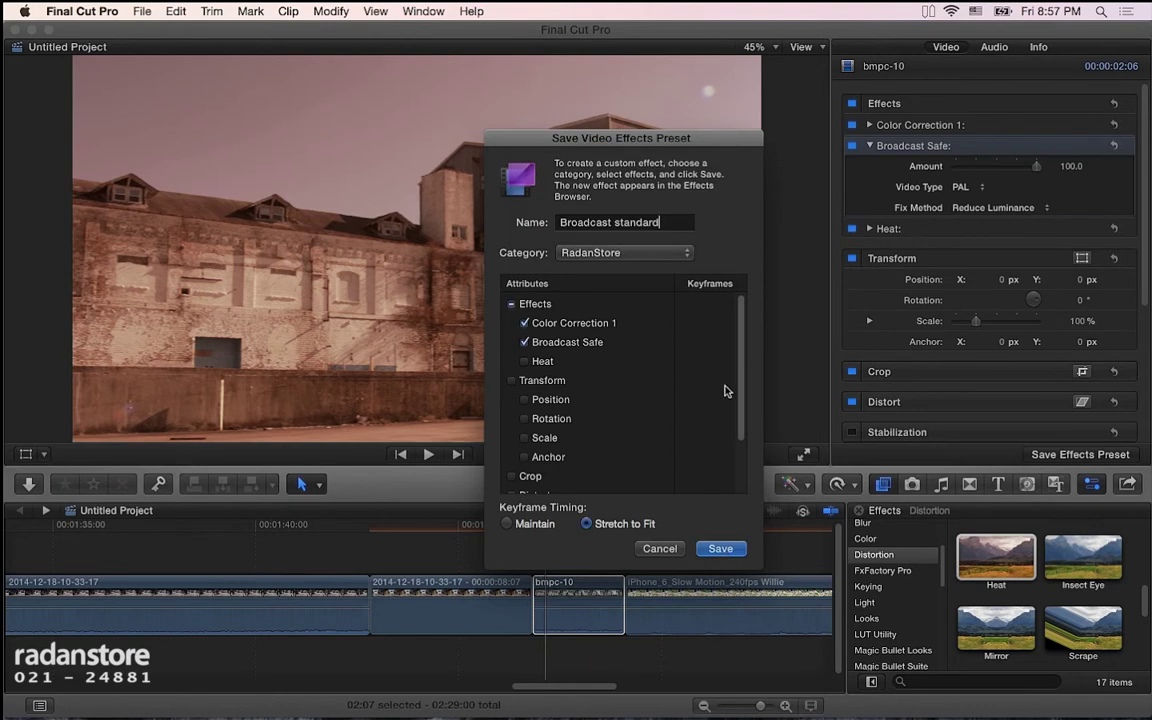
scroll(565, 322, "down", 1)
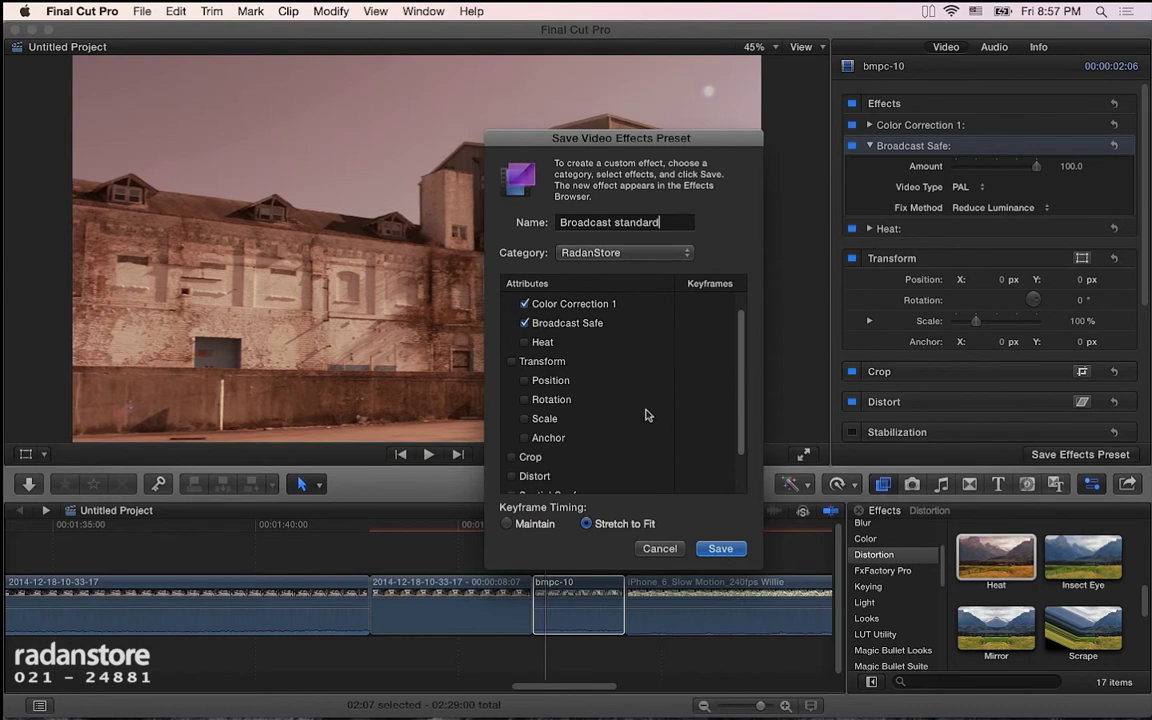
left_click(722, 549)
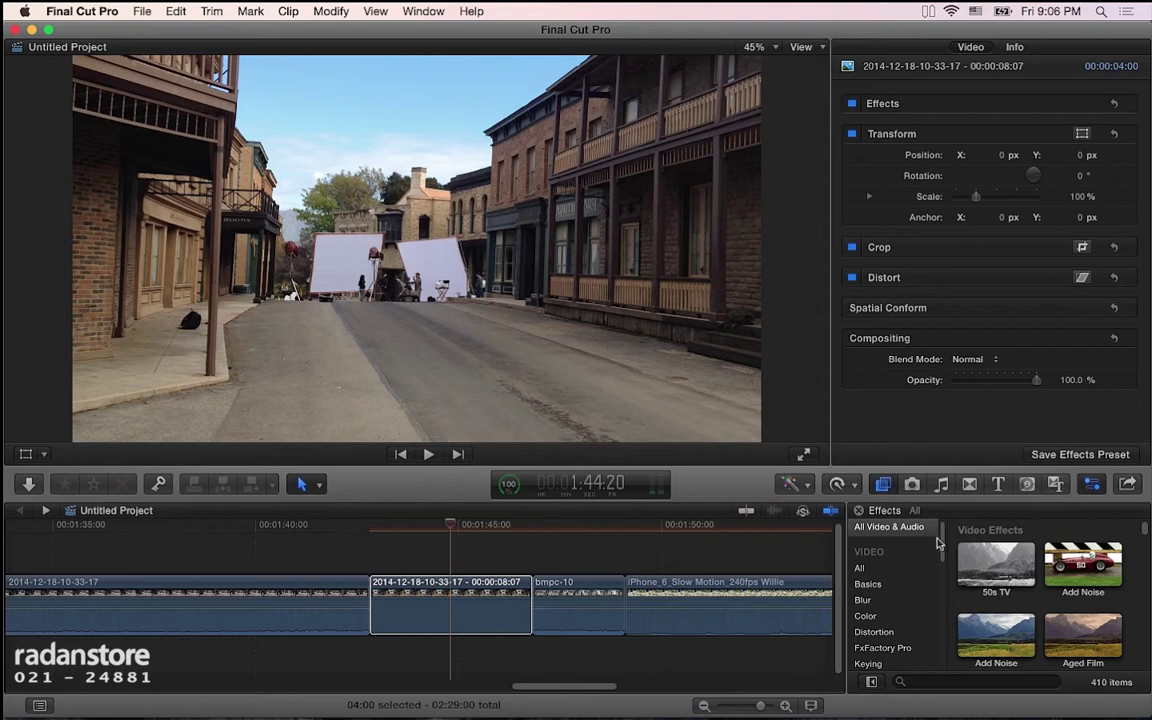
left_click_drag(942, 542, 943, 597)
scroll(943, 597, "down", 2)
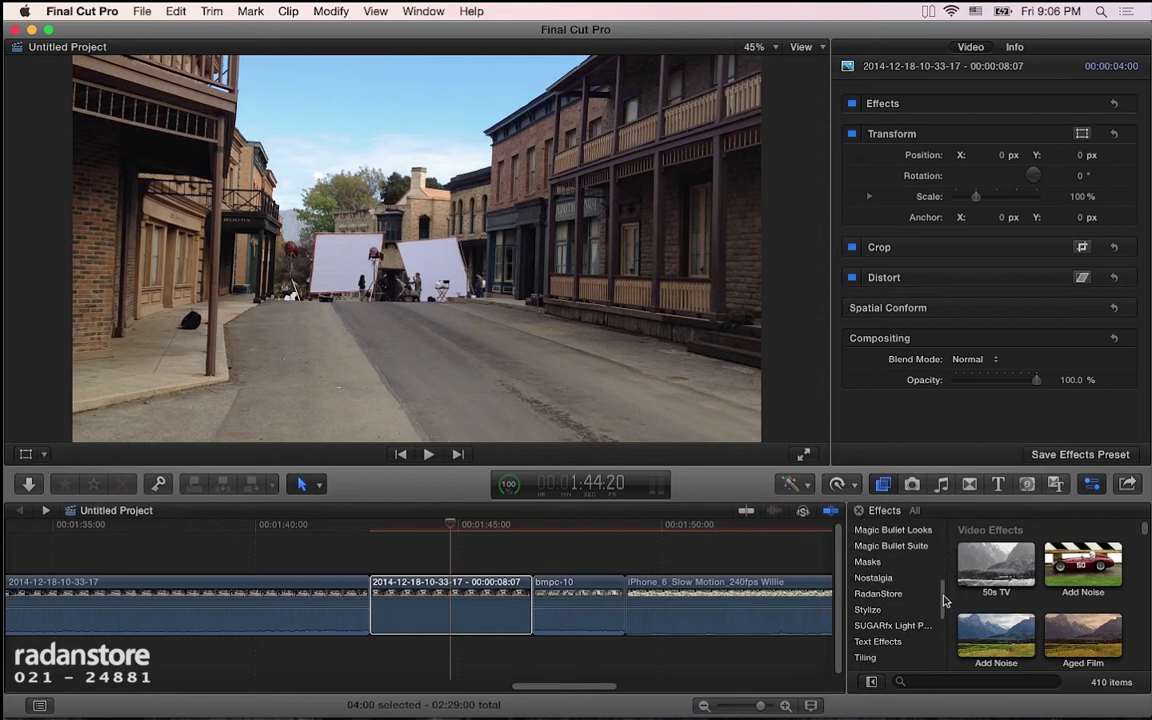
left_click(880, 580)
left_click(895, 584)
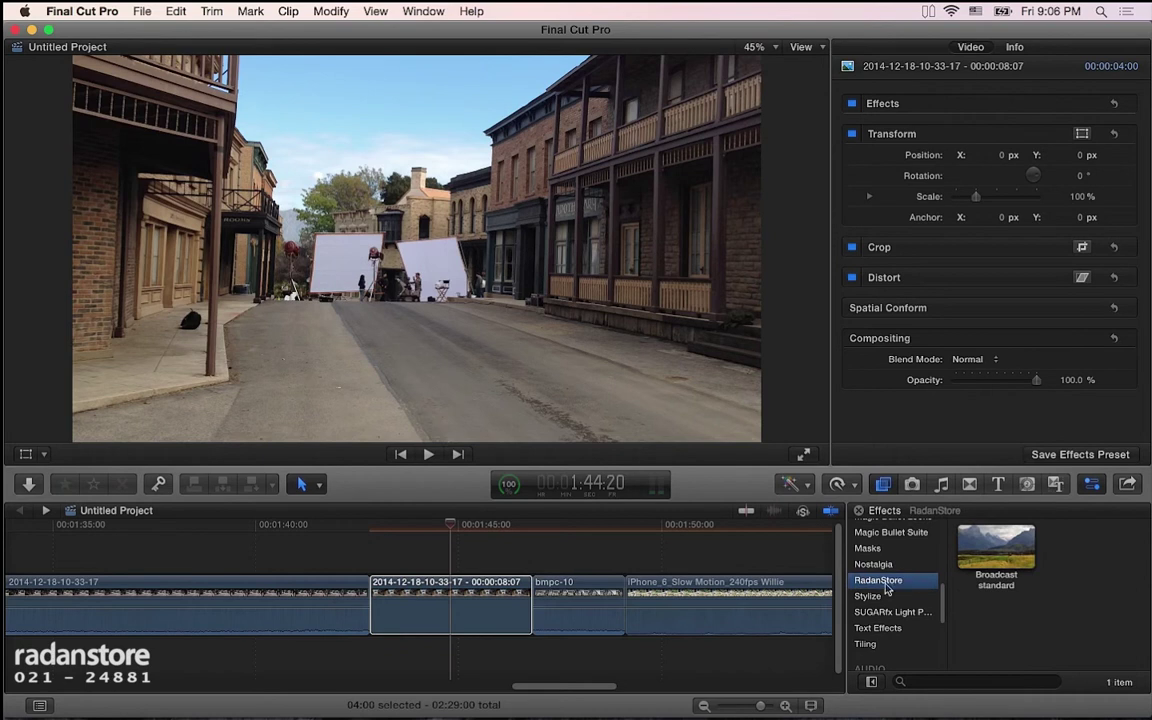
left_click(1005, 550)
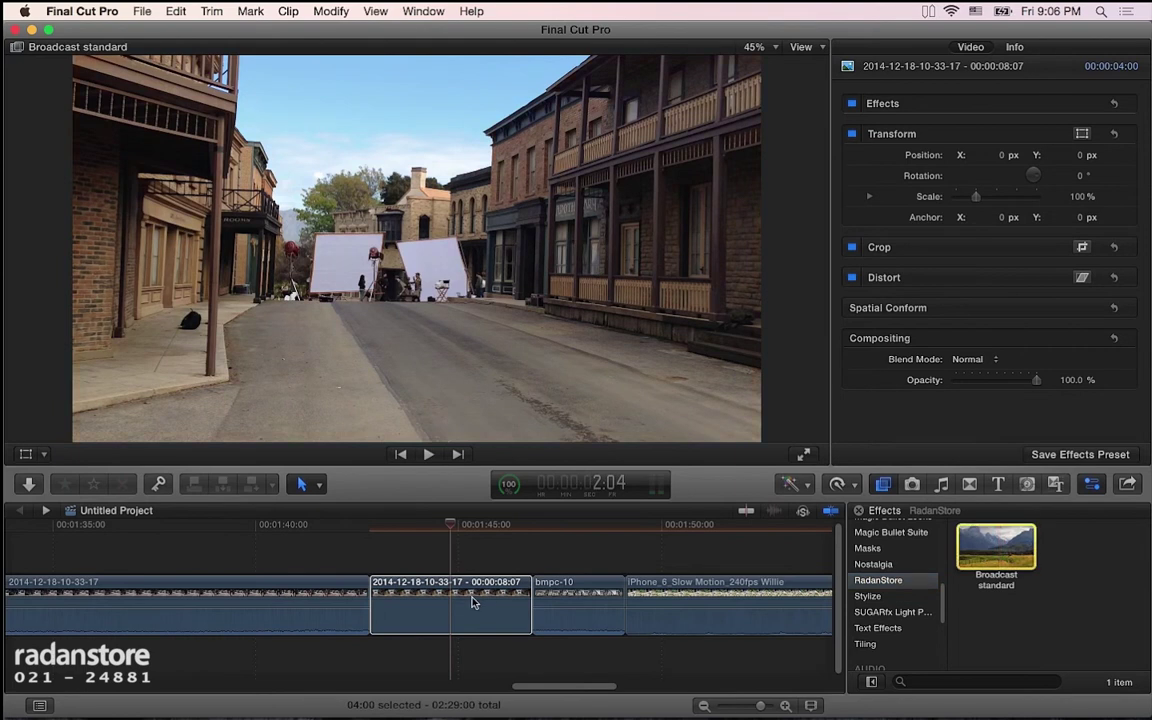
left_click_drag(474, 601, 476, 598)
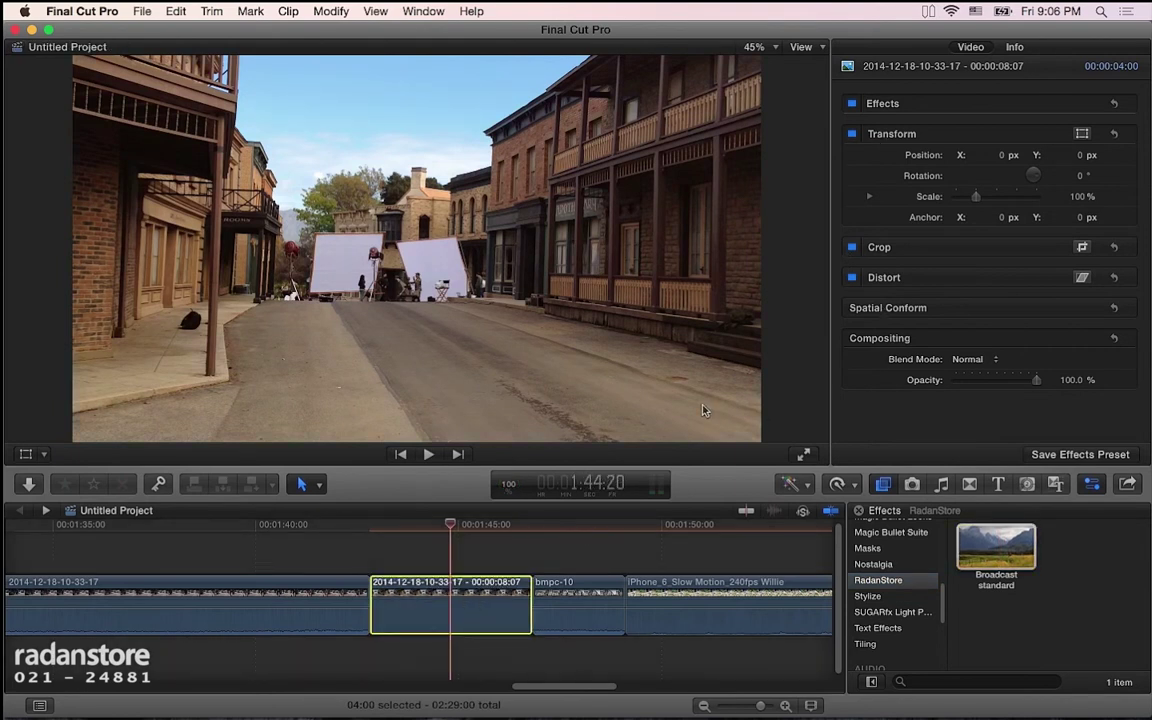
left_click(466, 530)
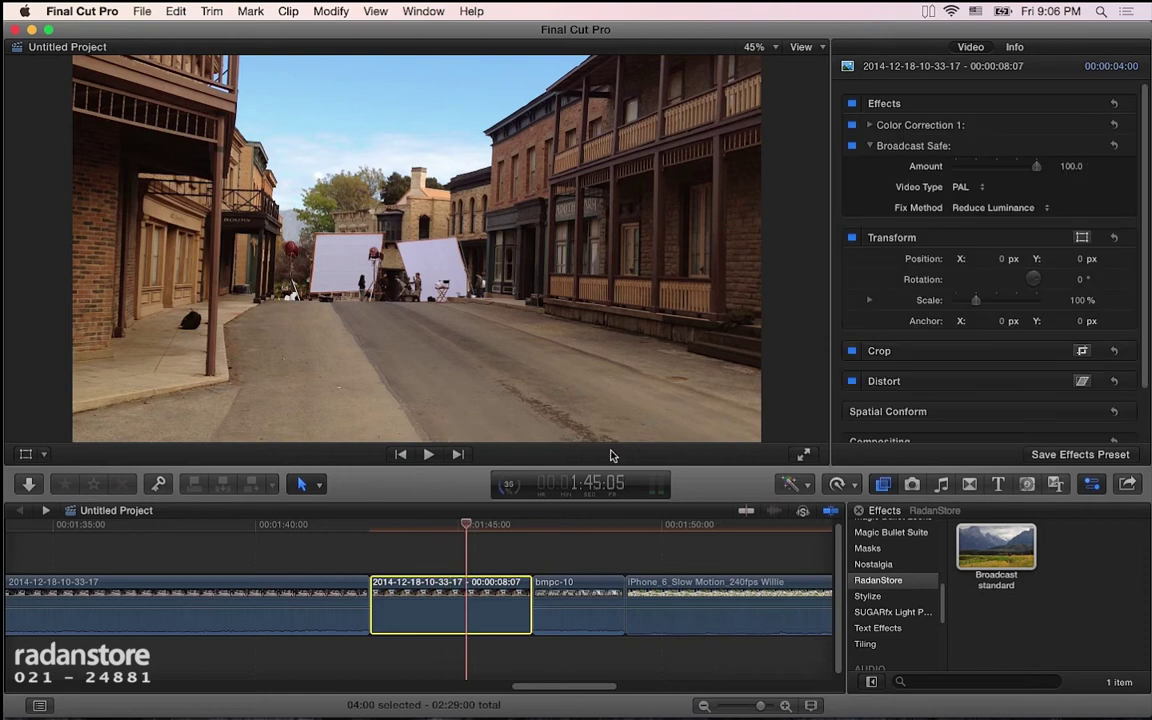
left_click(869, 125)
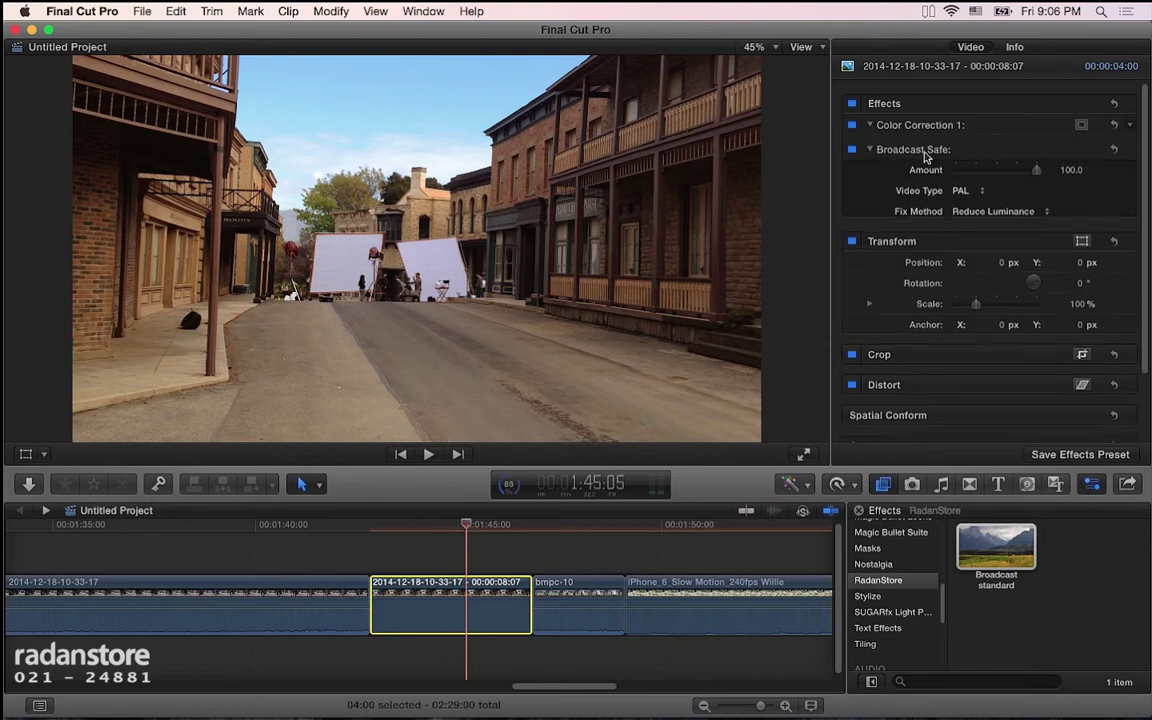
left_click(960, 146)
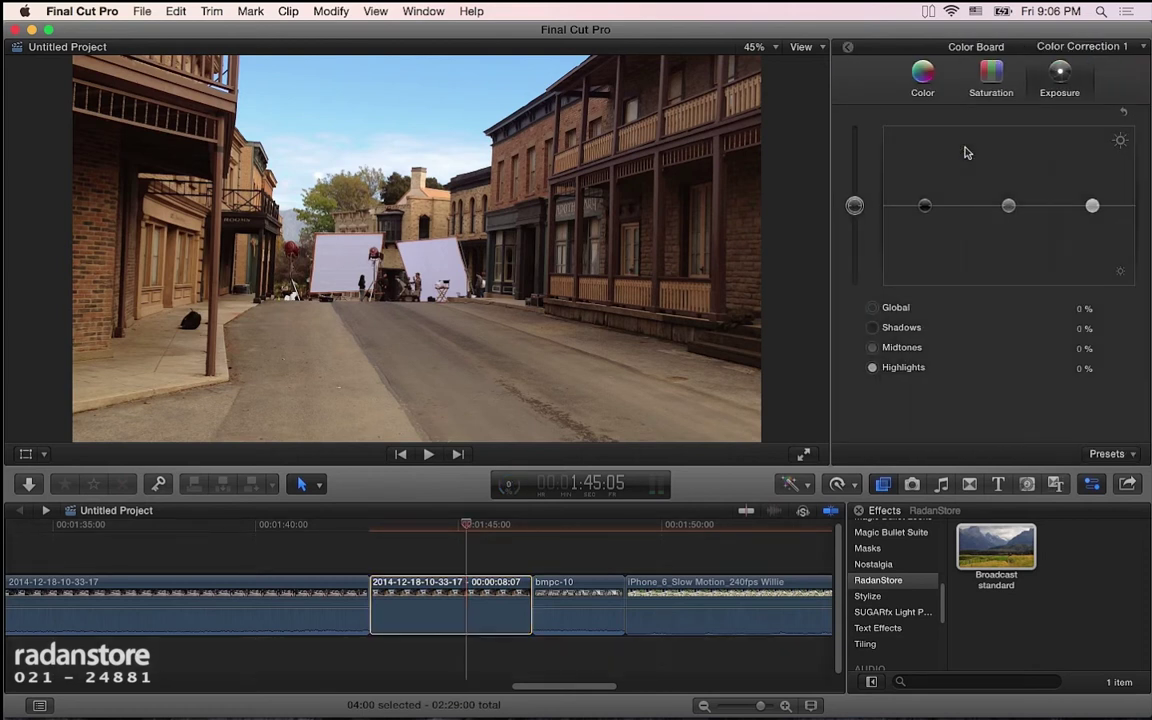
- Apply the Sewer preset from the Color Board's Presets list
left_click(1134, 456)
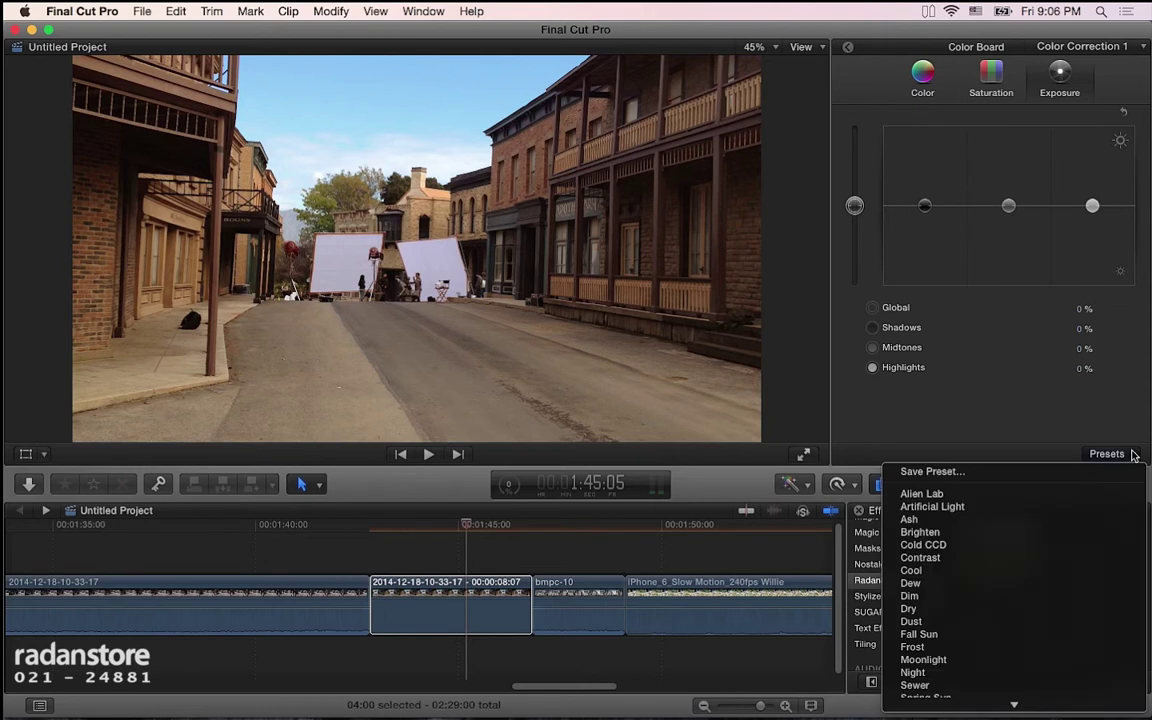
scroll(960, 607, "down", 2)
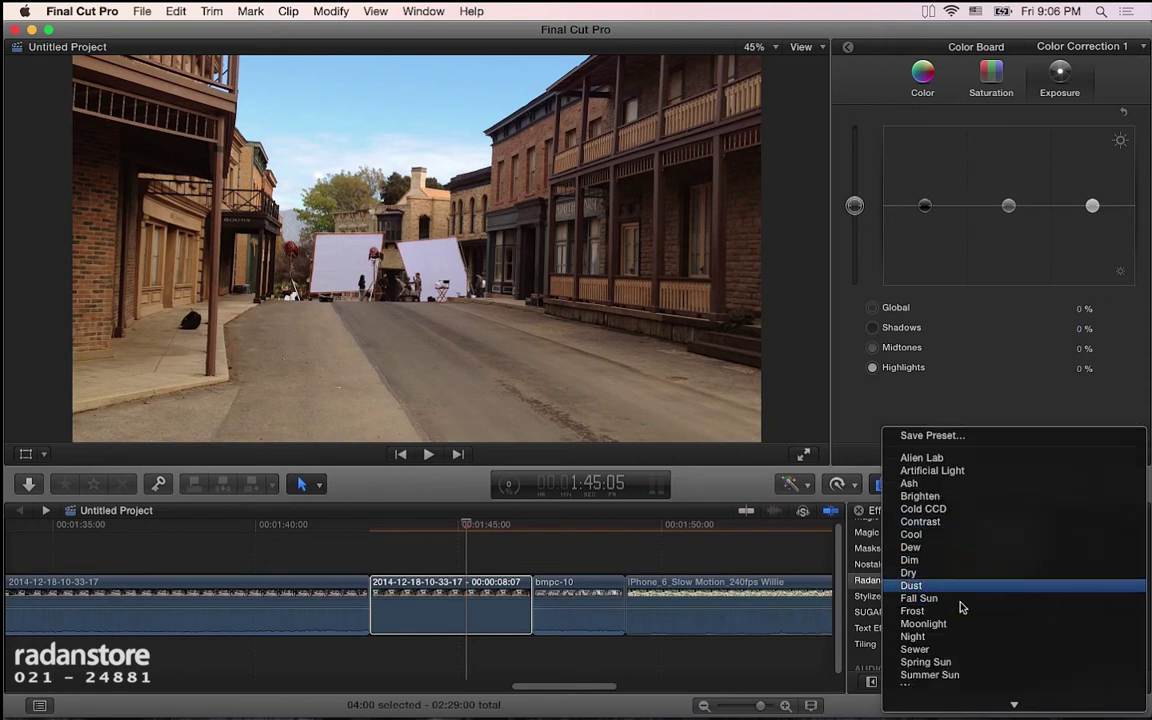
scroll(960, 607, "down", 1)
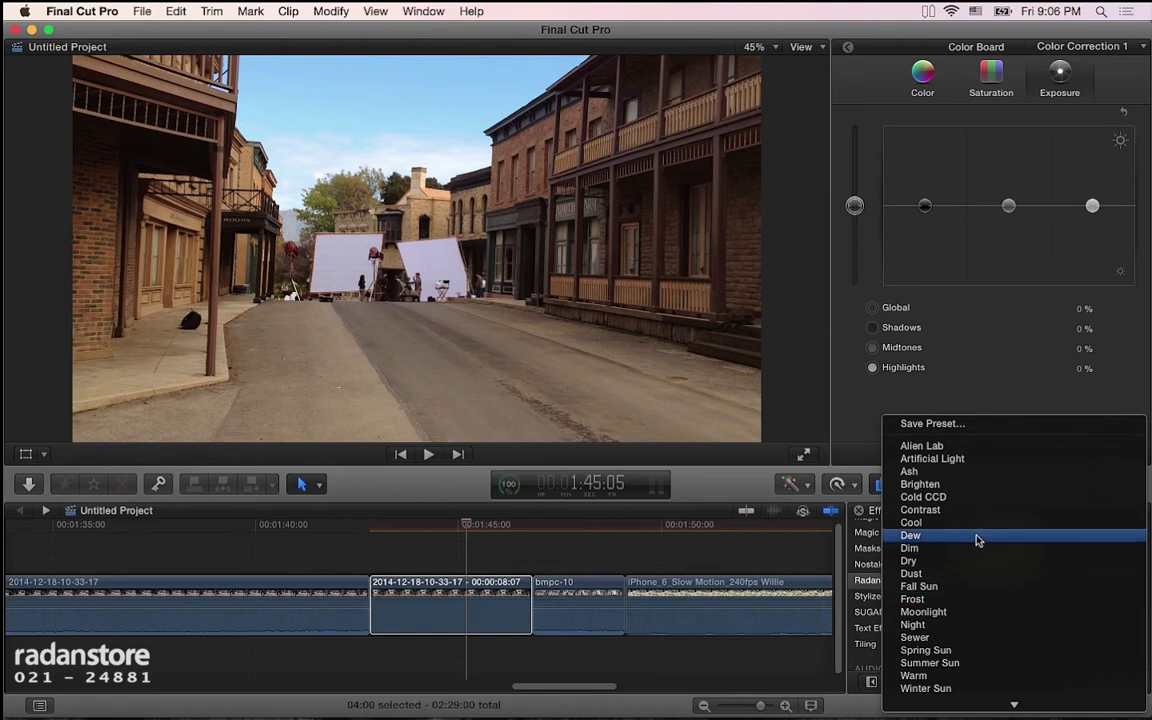
left_click(970, 637)
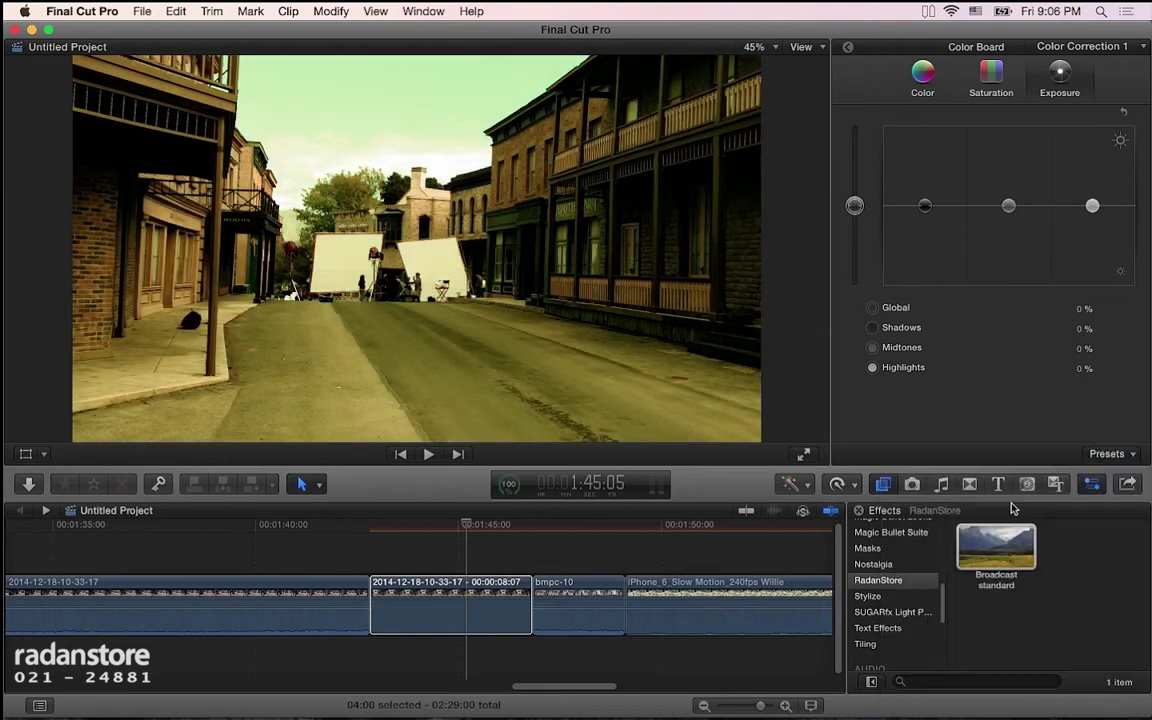
- Try another color preset, then finish with the warm Dry preset
left_click(1110, 454)
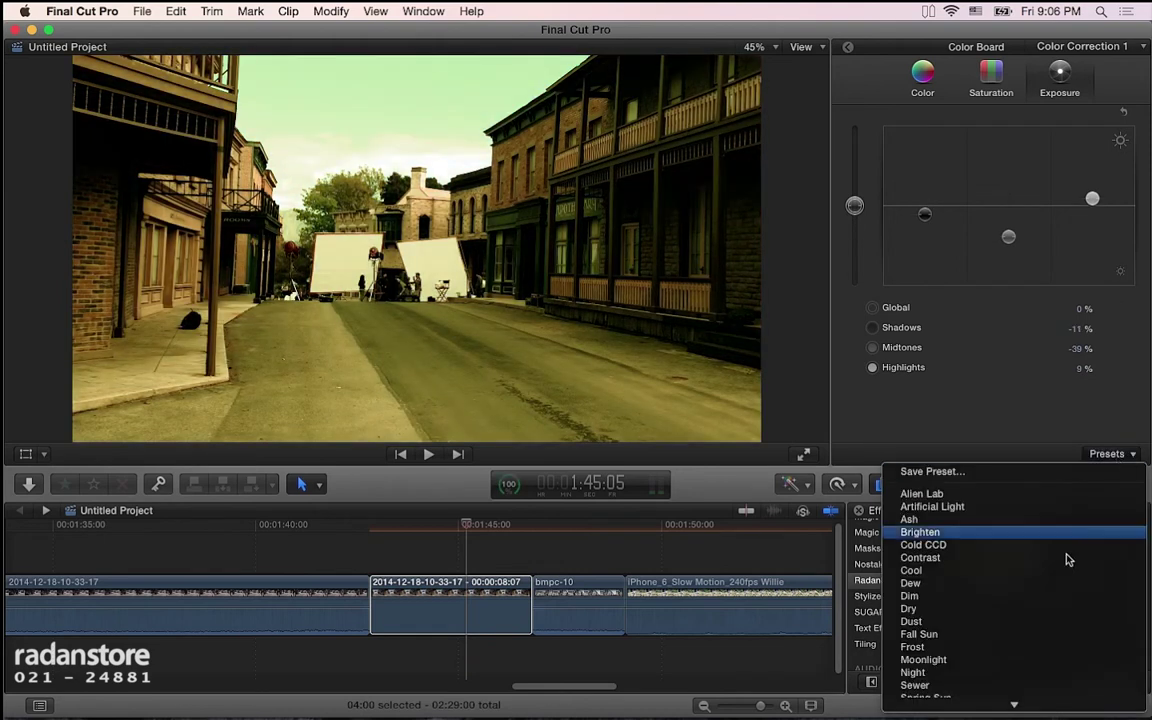
left_click(1030, 610)
left_click(1120, 455)
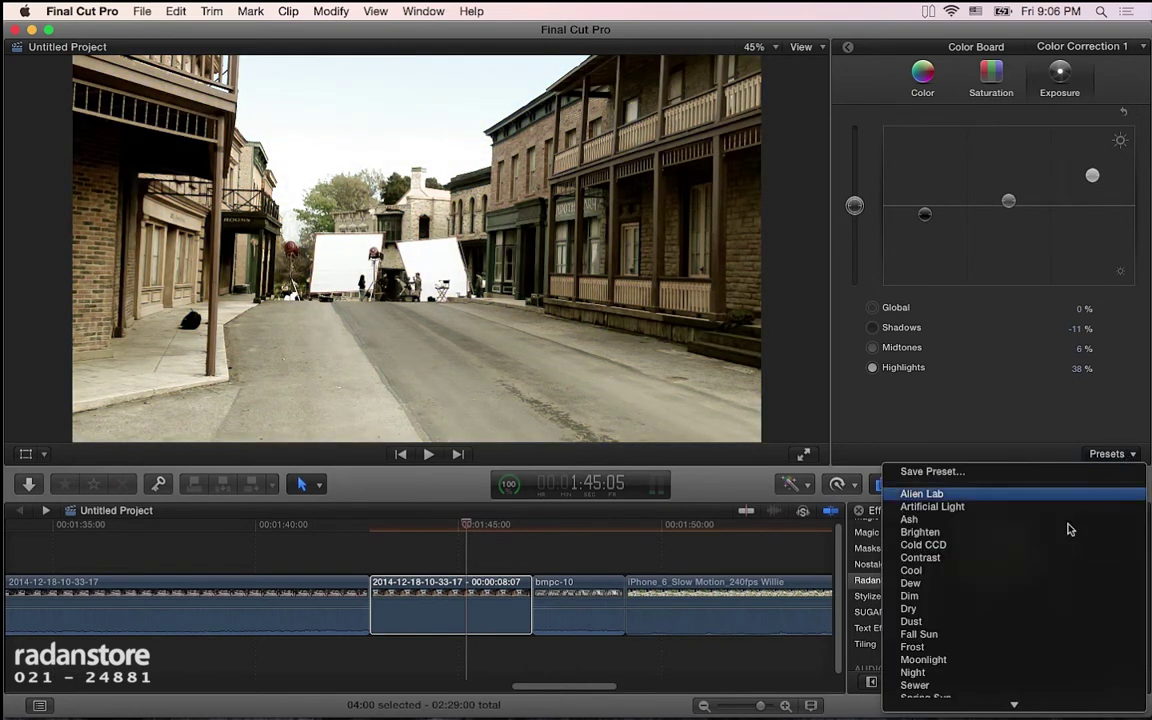
left_click(975, 608)
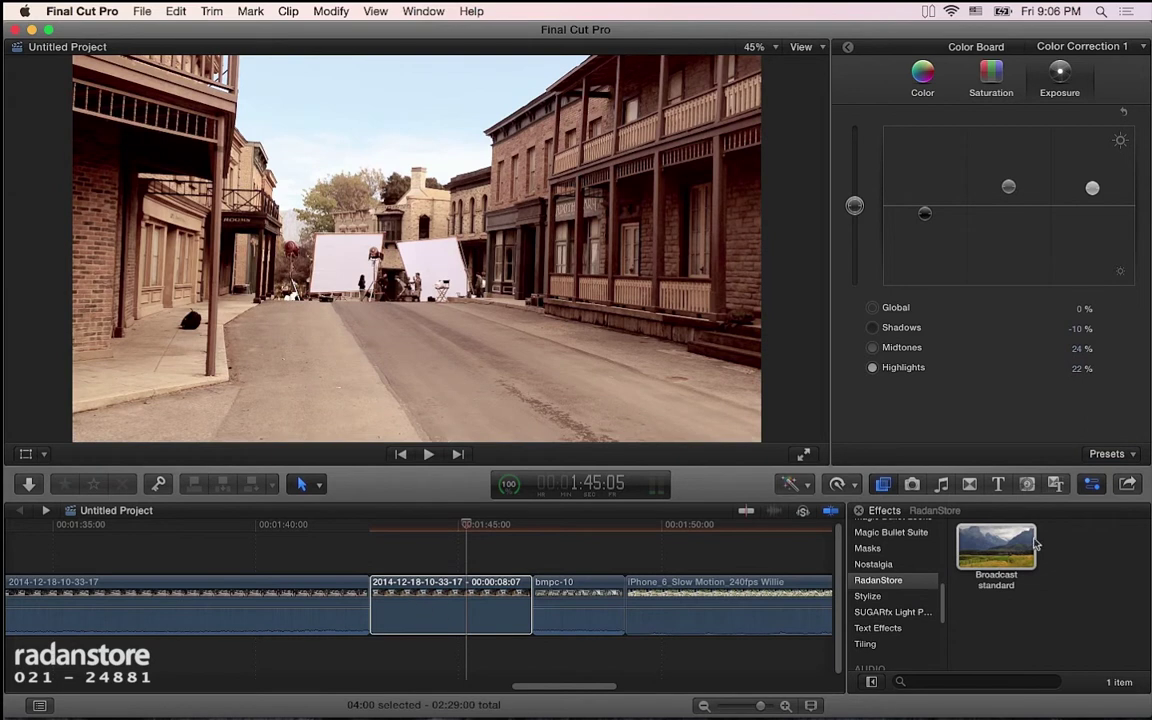